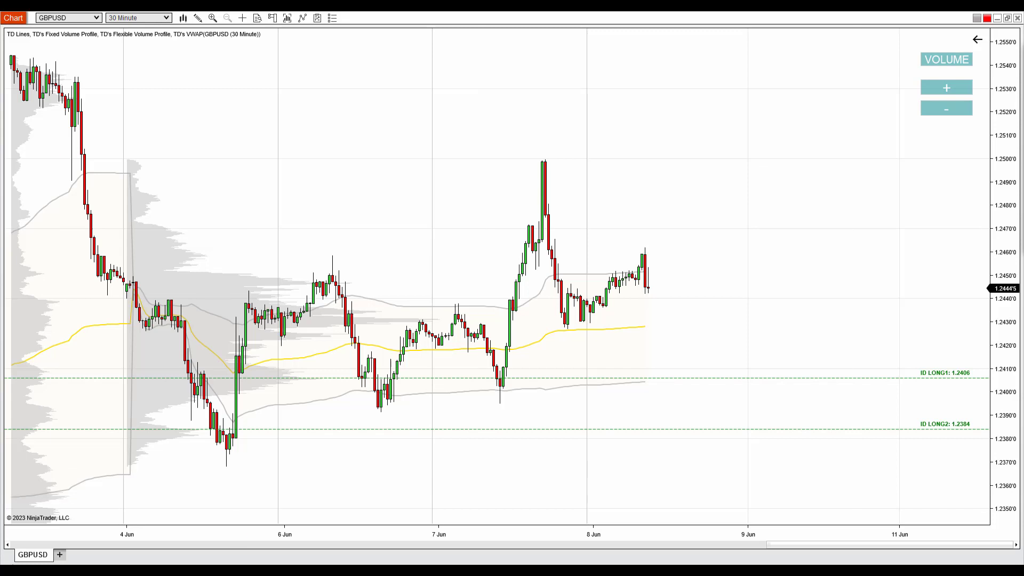
Underline the loaded indicator names and trace the 7 Jun sell-off and rebound in pink
drag(32, 28, 178, 28)
mouse_move(458, 316)
mouse_down()
mouse_move(495, 368)
mouse_move(502, 401)
mouse_move(537, 265)
mouse_up()
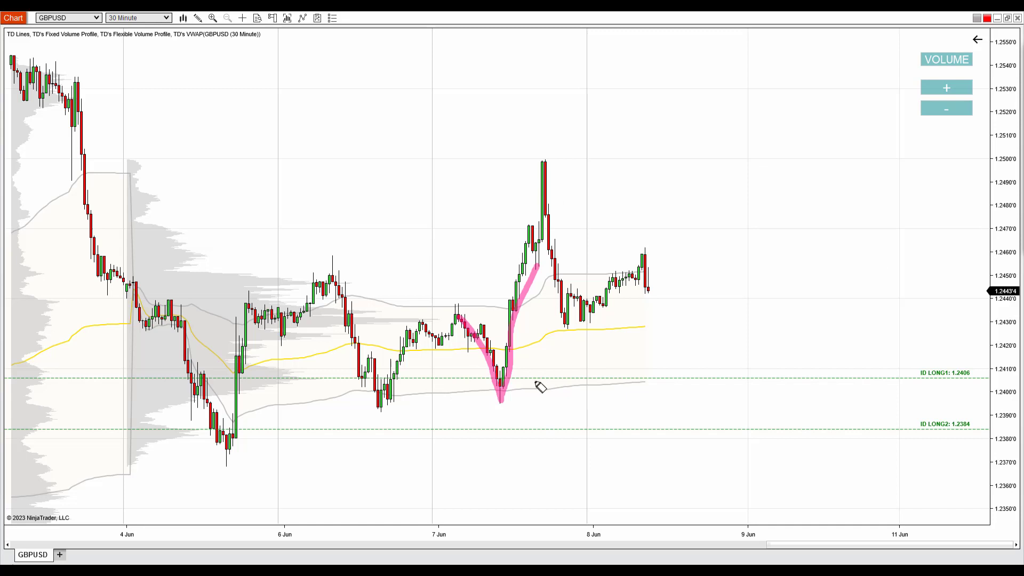
Re-ink the pink V, outline the 7 Jun swing, and place a TD fixed volume profile across it
mouse_move(460, 322)
mouse_down()
mouse_move(490, 355)
mouse_move(502, 399)
mouse_move(543, 273)
mouse_move(541, 284)
mouse_up()
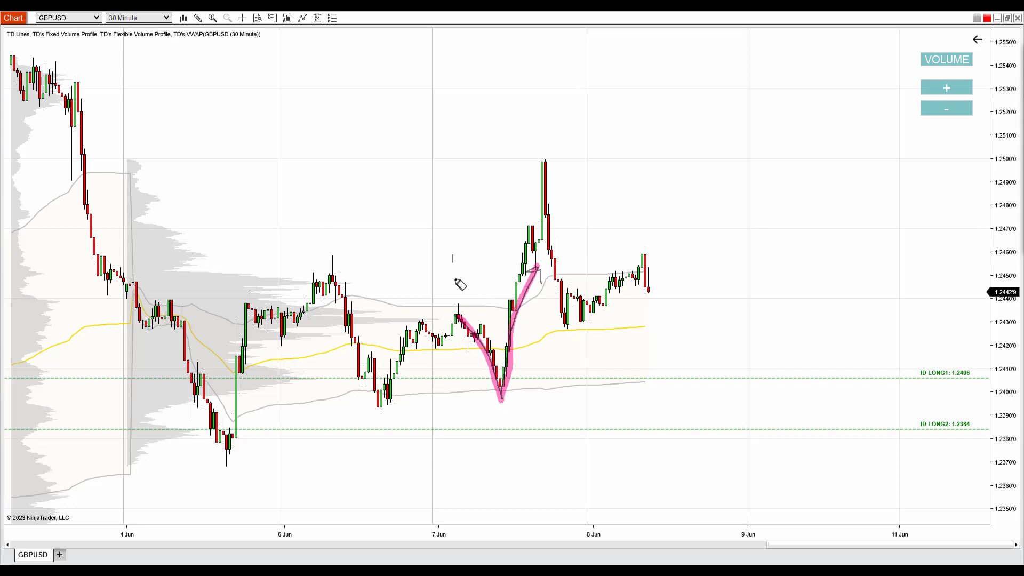
mouse_move(453, 255)
mouse_down()
mouse_move(550, 414)
mouse_move(489, 233)
mouse_move(452, 250)
mouse_move(453, 266)
mouse_up()
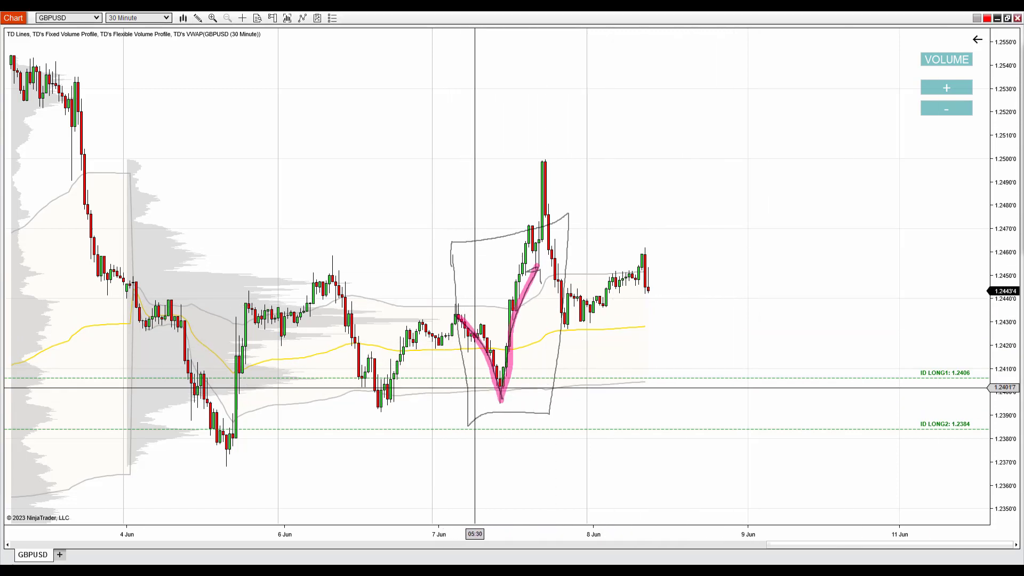
drag(474, 394, 555, 395)
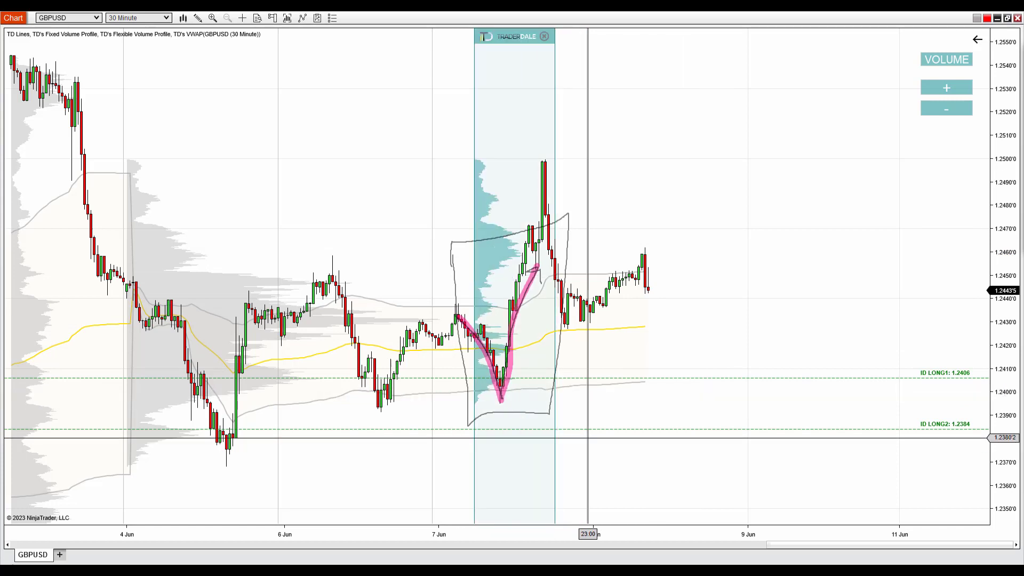
Circle the 7 Jun low in pink and run a line to the circled ID LONG1 1.2406 label
key(Escape)
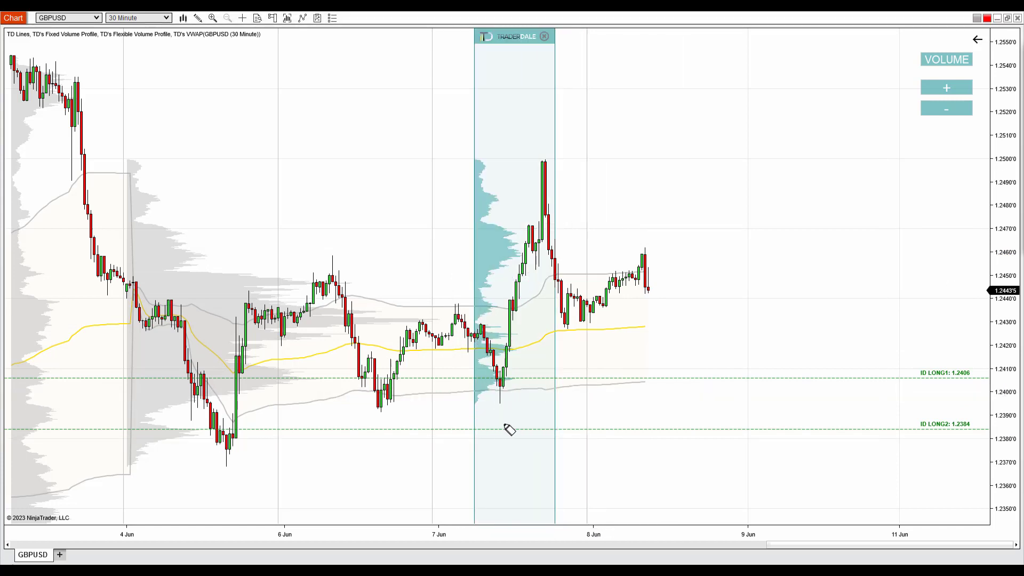
mouse_move(498, 366)
mouse_down()
mouse_move(473, 386)
mouse_move(526, 370)
mouse_move(493, 364)
mouse_up()
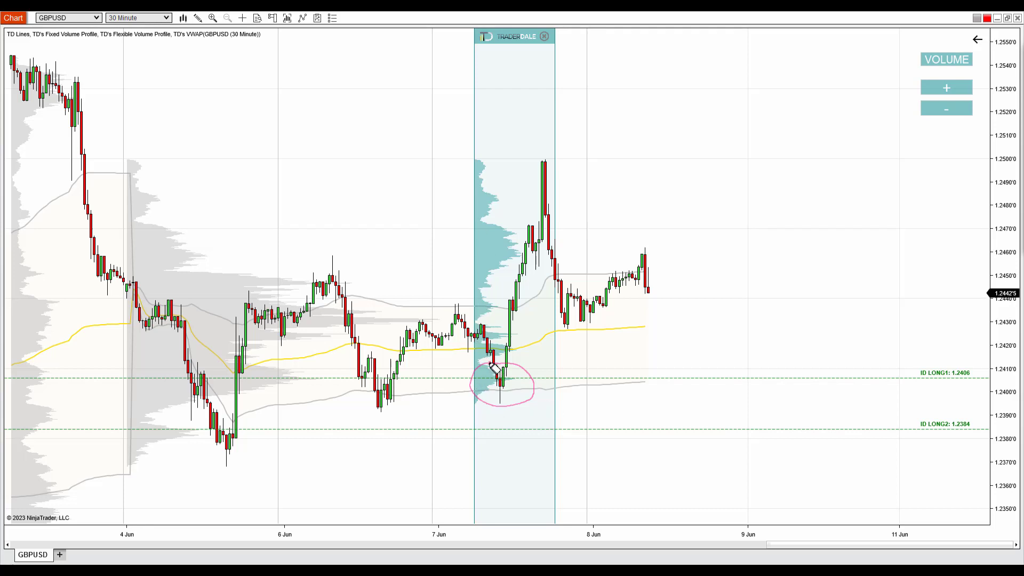
mouse_move(495, 365)
mouse_down()
mouse_move(474, 388)
mouse_move(518, 385)
mouse_move(490, 369)
mouse_up()
key(e)
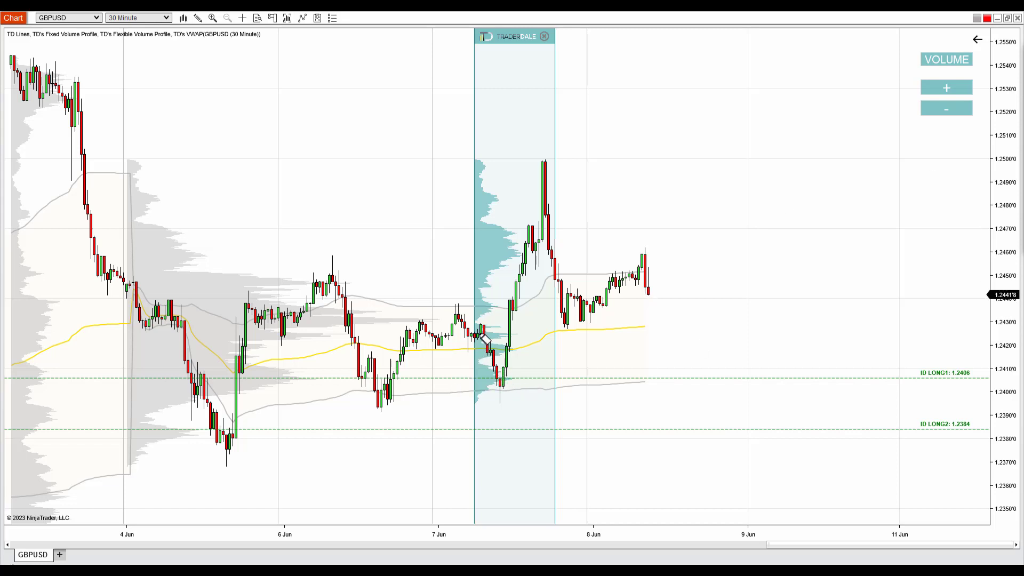
mouse_move(476, 324)
mouse_down()
mouse_move(501, 400)
mouse_move(526, 283)
mouse_move(535, 297)
mouse_up()
mouse_move(504, 373)
mouse_down()
mouse_move(487, 368)
mouse_move(498, 385)
mouse_move(528, 374)
mouse_move(511, 368)
mouse_move(999, 383)
mouse_up()
mouse_move(944, 354)
mouse_down()
mouse_move(944, 393)
mouse_move(939, 365)
mouse_up()
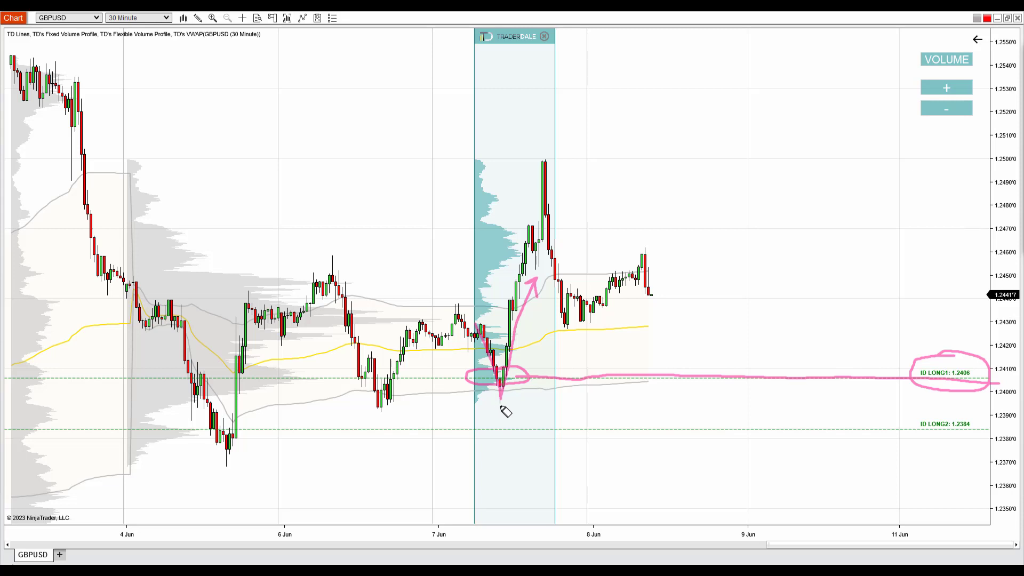
Circle the low in grey, sketch a dip from the last candle to ID LONG1, then a bounce arrow
drag(495, 404, 501, 405)
mouse_move(510, 364)
mouse_down()
mouse_move(472, 383)
mouse_move(521, 388)
mouse_move(535, 373)
mouse_move(504, 366)
mouse_up()
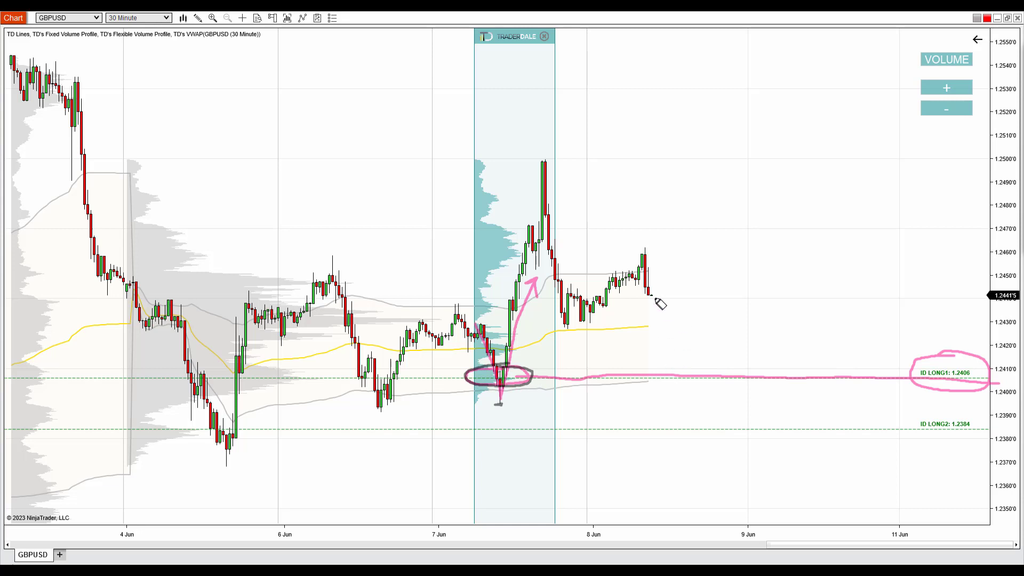
mouse_move(651, 293)
mouse_down()
mouse_move(728, 380)
mouse_move(714, 379)
mouse_move(748, 382)
mouse_up()
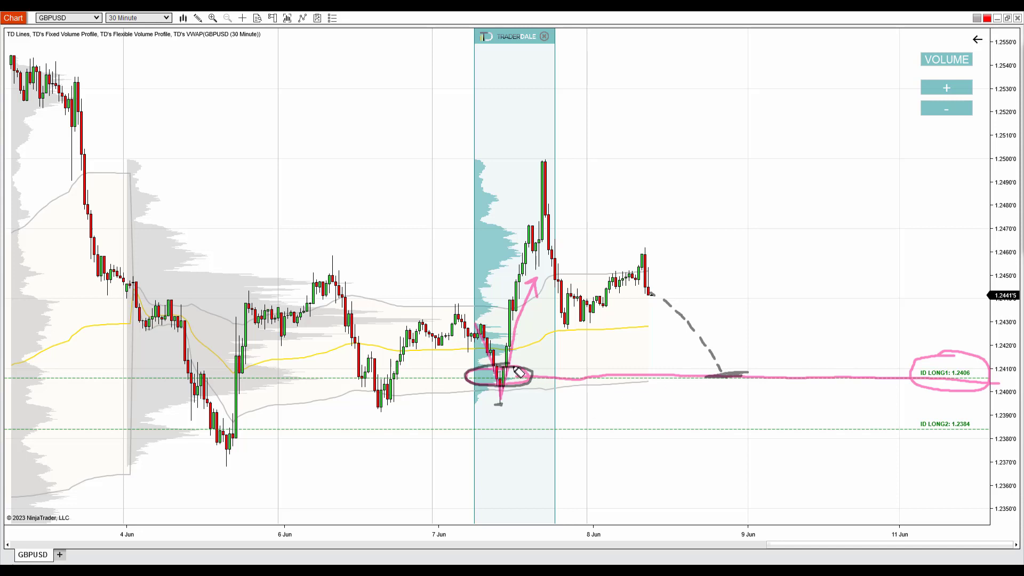
mouse_move(517, 372)
mouse_down()
mouse_move(483, 375)
mouse_move(515, 394)
mouse_move(534, 377)
mouse_move(514, 368)
mouse_up()
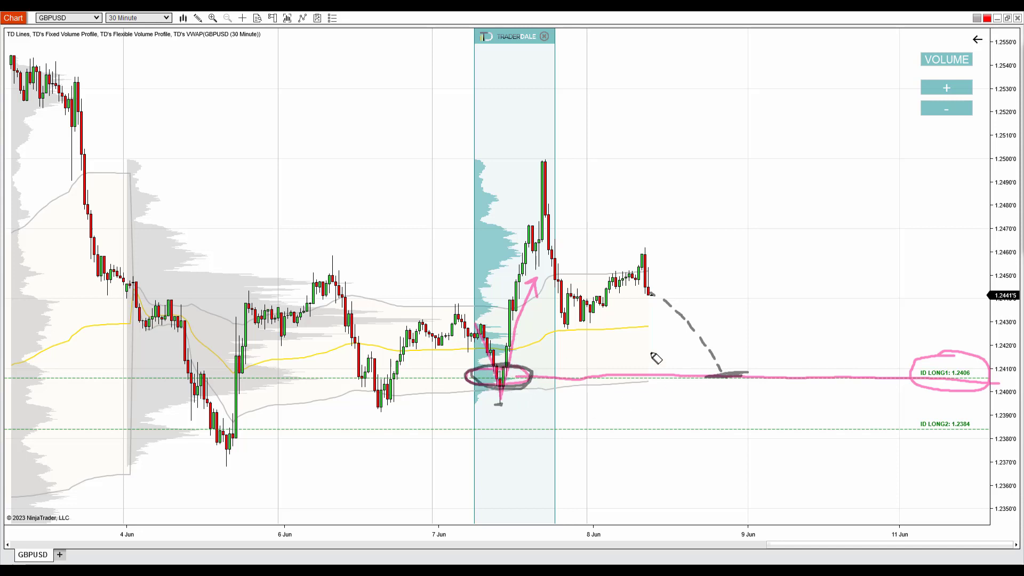
mouse_move(721, 373)
mouse_down()
mouse_move(765, 331)
mouse_move(742, 323)
mouse_move(774, 339)
mouse_up()
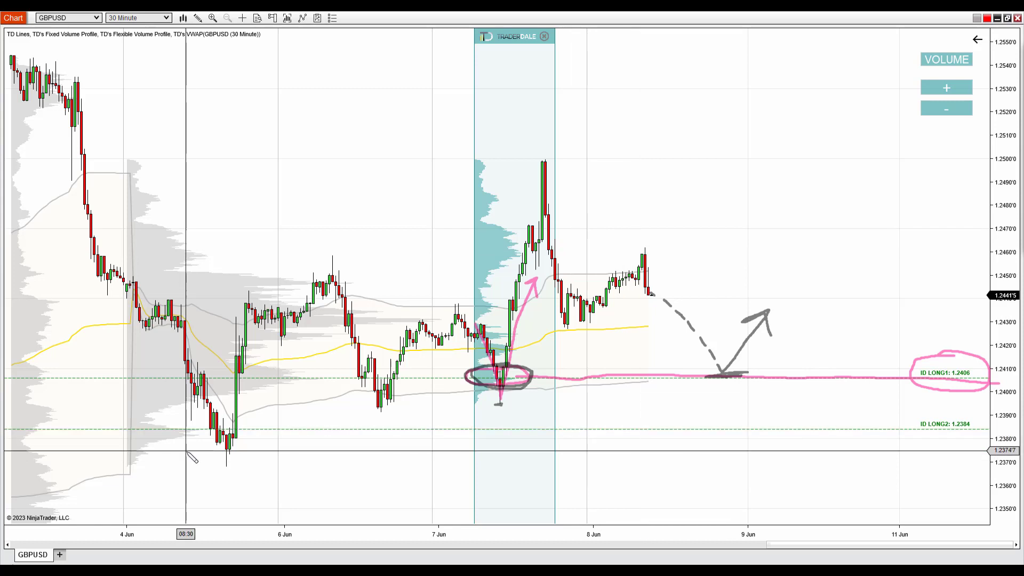
Place a fixed volume profile over 5–6 Jun, circle its low, and line it to ID LONG2 1.2384
drag(185, 448, 281, 447)
mouse_move(173, 306)
mouse_down()
mouse_move(227, 462)
mouse_move(288, 298)
mouse_up()
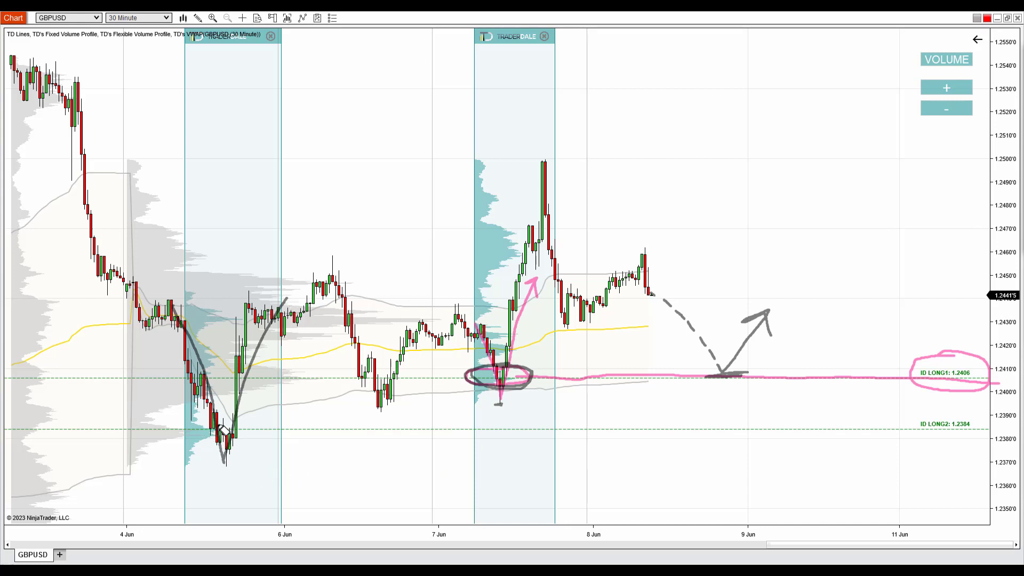
mouse_move(216, 428)
mouse_down()
mouse_move(182, 434)
mouse_move(234, 443)
mouse_move(256, 425)
mouse_move(218, 431)
mouse_up()
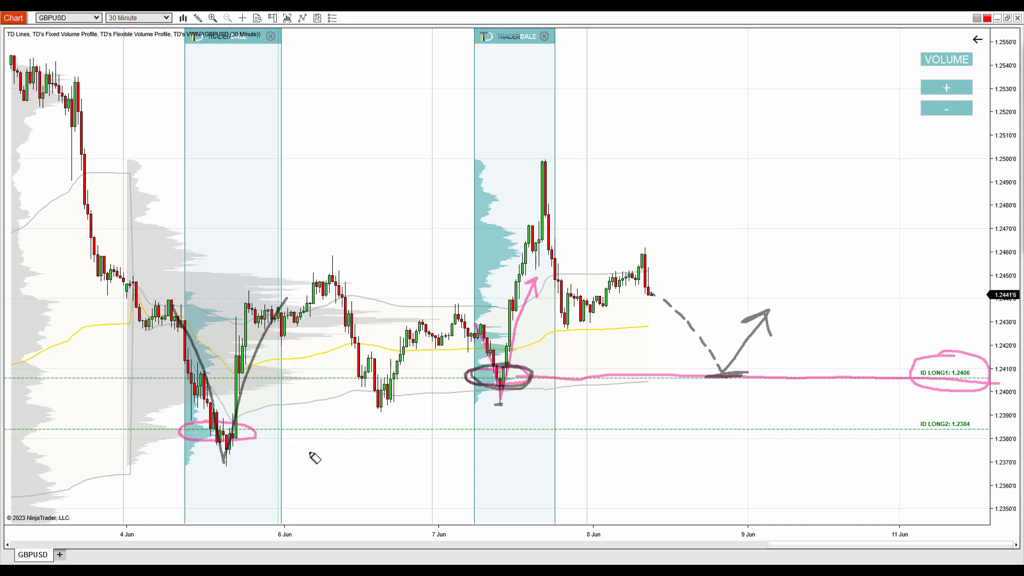
mouse_move(242, 428)
mouse_down()
mouse_move(822, 432)
mouse_move(919, 421)
mouse_move(994, 438)
mouse_move(946, 415)
mouse_up()
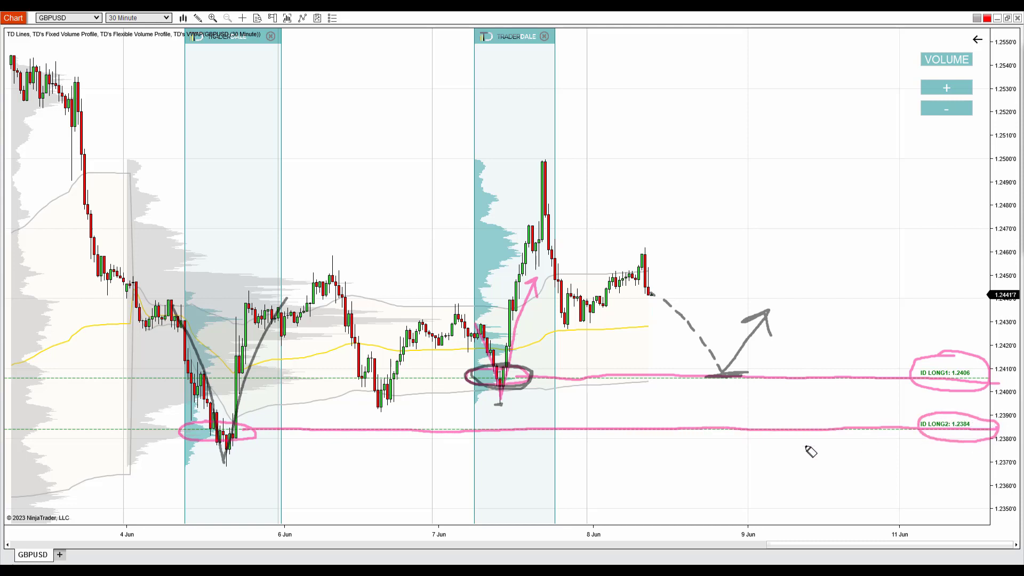
Handwrite Sup1 and Sup2 labels and sketch a second dip to ID LONG2 with a bounce
mouse_move(785, 385)
mouse_down()
mouse_move(789, 398)
mouse_move(835, 396)
mouse_up()
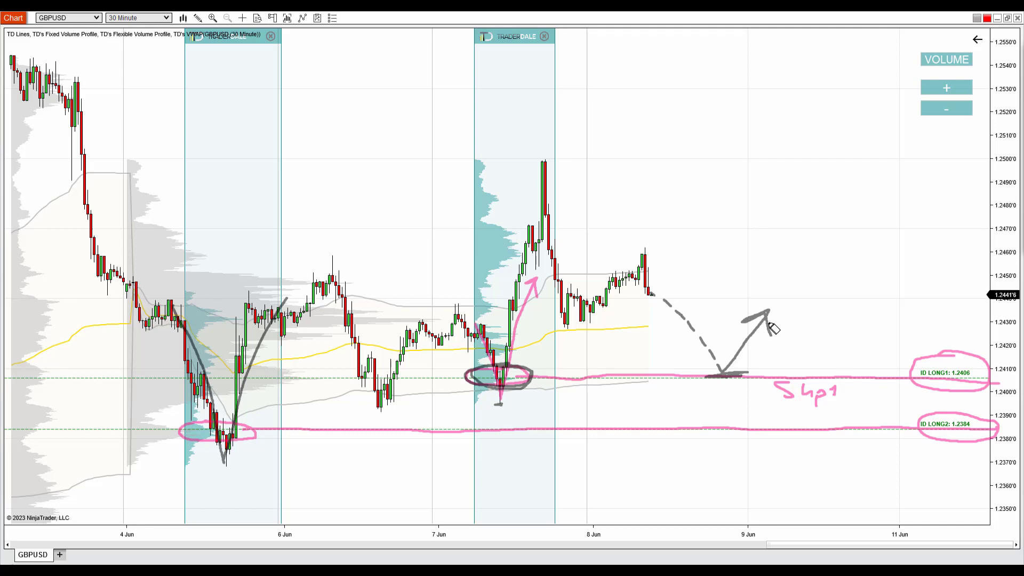
mouse_move(790, 338)
mouse_down()
mouse_move(832, 376)
mouse_move(864, 433)
mouse_move(889, 380)
mouse_move(898, 395)
mouse_up()
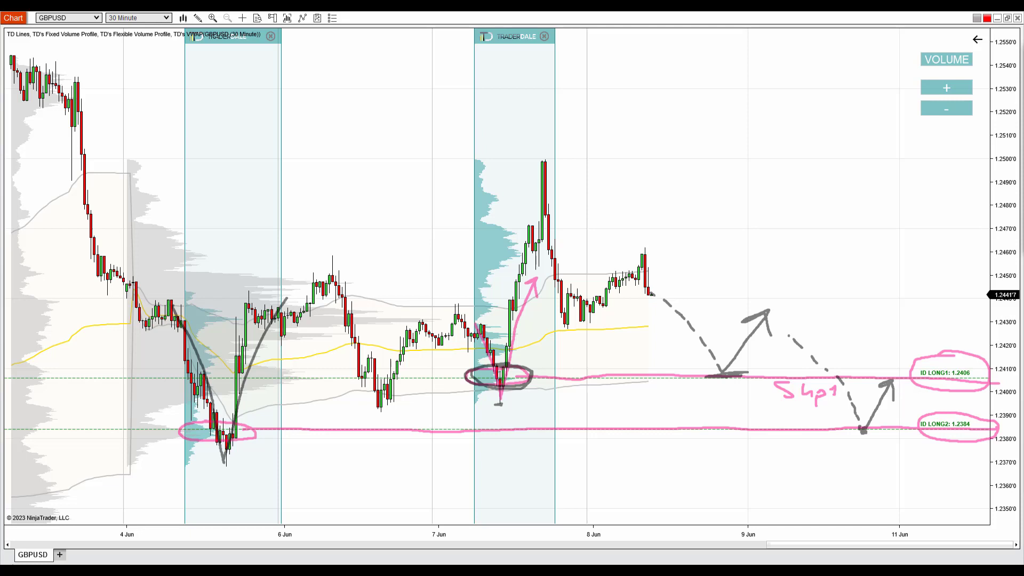
mouse_move(844, 444)
mouse_down()
mouse_move(833, 449)
mouse_move(868, 470)
mouse_move(895, 449)
mouse_move(896, 460)
mouse_up()
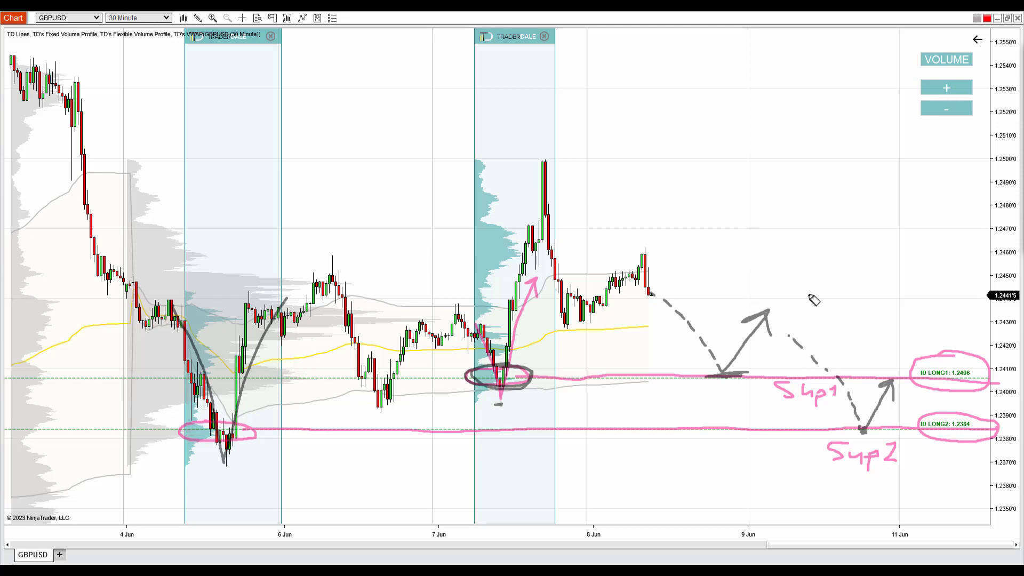
Circle the setup area and highlight both entry spots in yellow, then erase all hand drawings
mouse_move(800, 287)
mouse_down()
mouse_move(939, 468)
mouse_move(765, 283)
mouse_up()
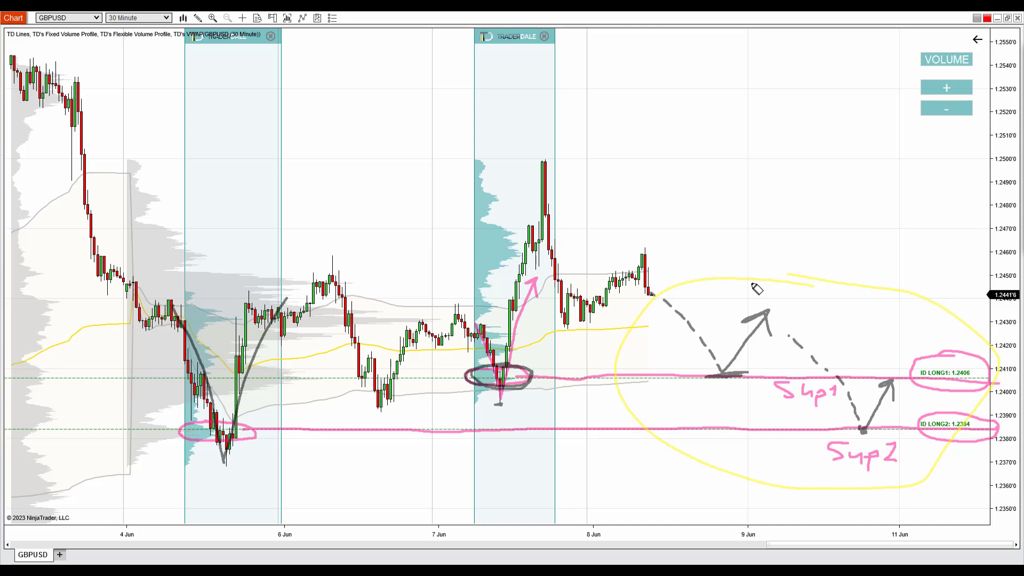
drag(704, 380, 768, 375)
drag(843, 427, 881, 428)
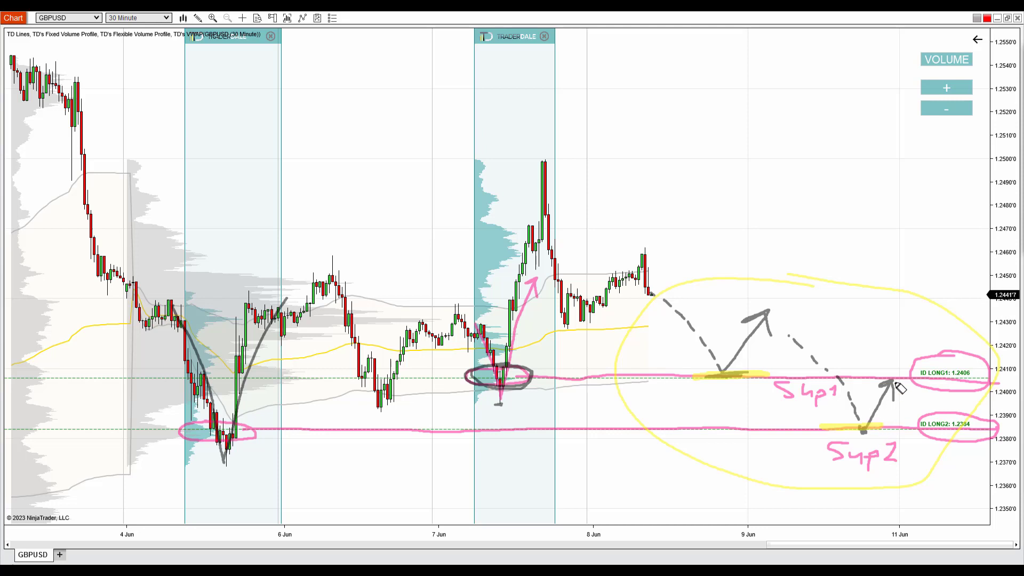
key(Escape)
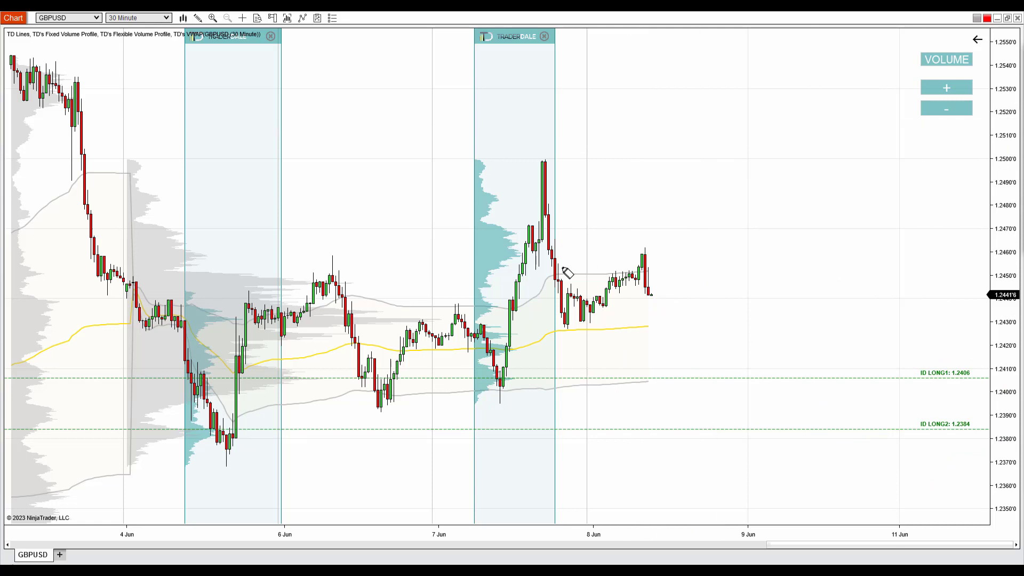
mouse_move(507, 299)
mouse_down()
mouse_move(542, 213)
mouse_move(557, 277)
mouse_up()
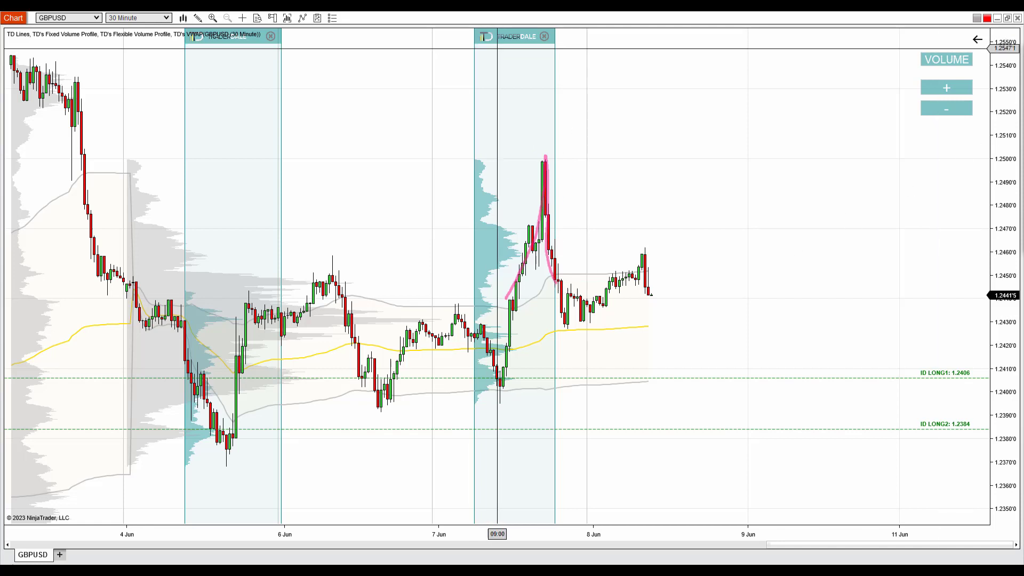
drag(514, 33, 547, 34)
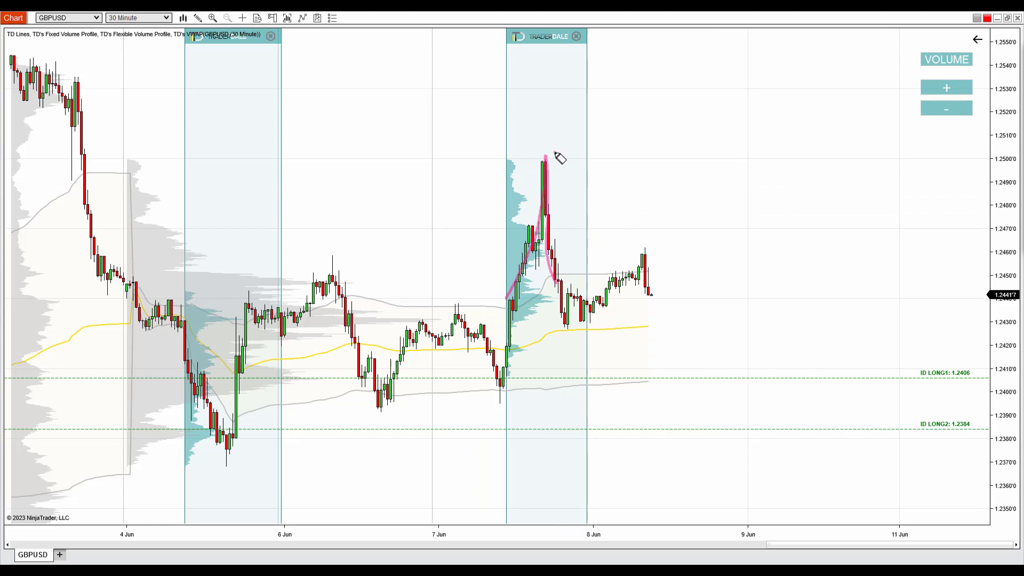
mouse_move(556, 153)
mouse_down()
mouse_move(528, 187)
mouse_move(566, 160)
mouse_move(546, 153)
mouse_up()
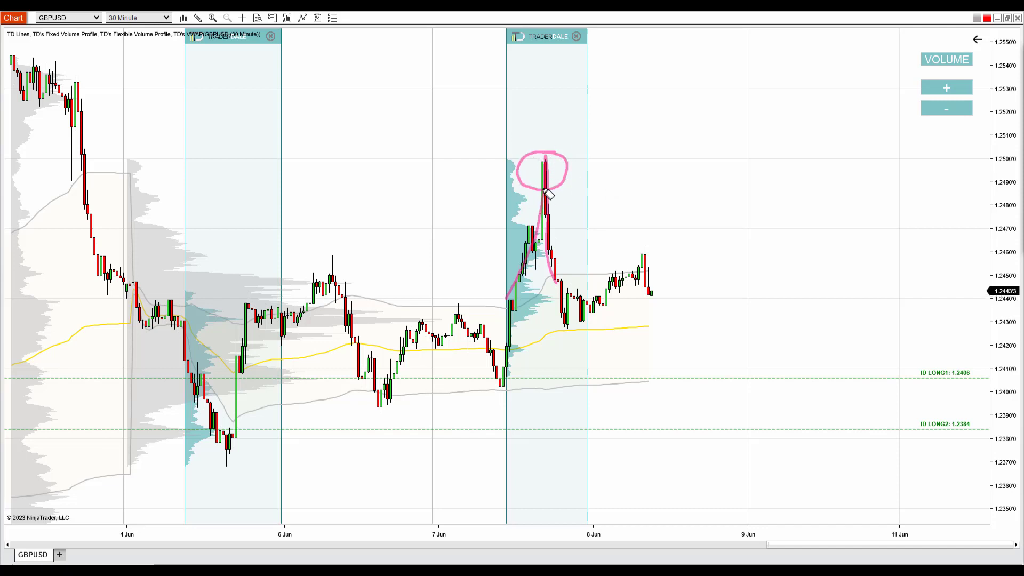
mouse_move(518, 191)
mouse_down()
mouse_move(507, 210)
mouse_move(518, 198)
mouse_up()
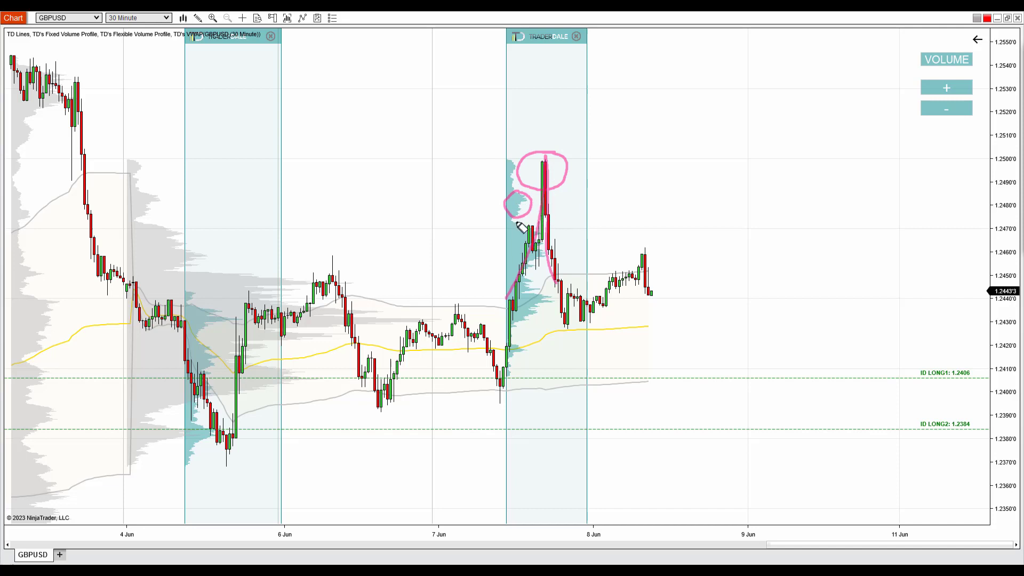
mouse_move(541, 159)
mouse_down()
mouse_move(560, 155)
mouse_move(562, 199)
mouse_move(518, 176)
mouse_move(509, 184)
mouse_up()
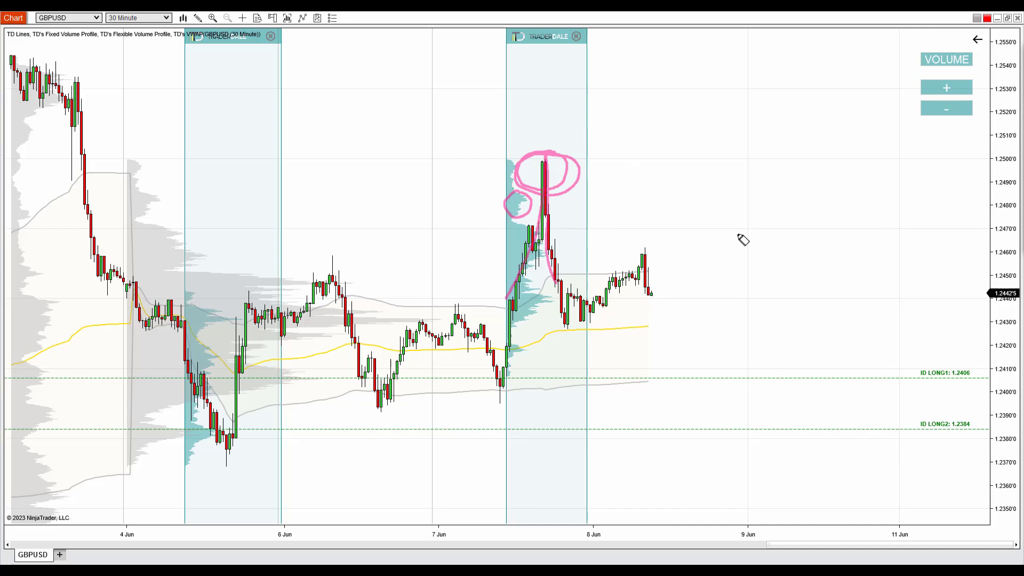
key(e)
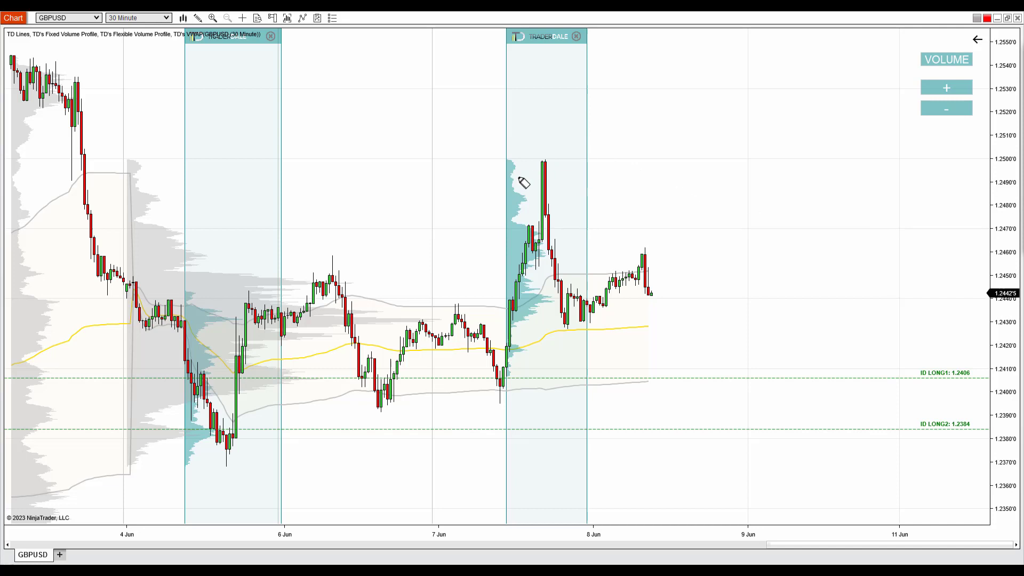
mouse_move(509, 176)
mouse_down()
mouse_move(540, 183)
mouse_move(503, 187)
mouse_move(955, 193)
mouse_up()
mouse_move(726, 160)
mouse_down()
mouse_move(719, 167)
mouse_move(748, 183)
mouse_move(768, 178)
mouse_move(789, 204)
mouse_up()
drag(697, 197, 798, 154)
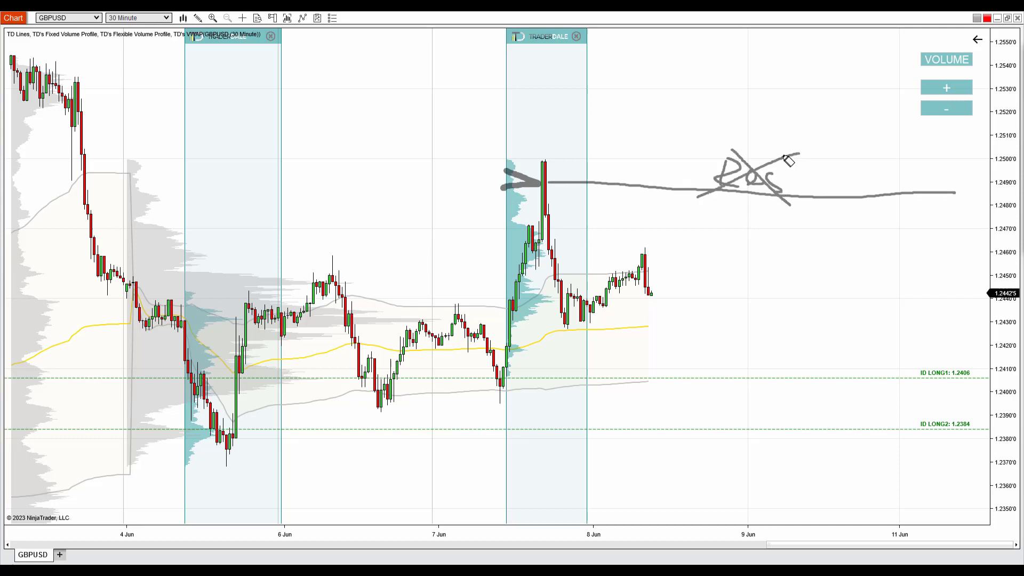
Clear the ink and extend the 7 Jun volume profile's start left to that day's low
key(Escape)
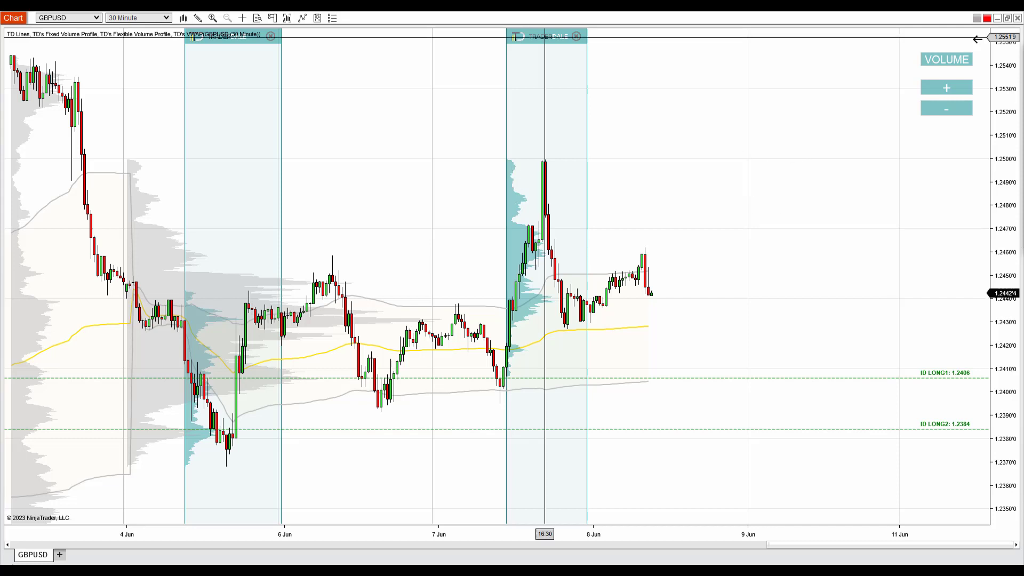
drag(545, 60, 512, 67)
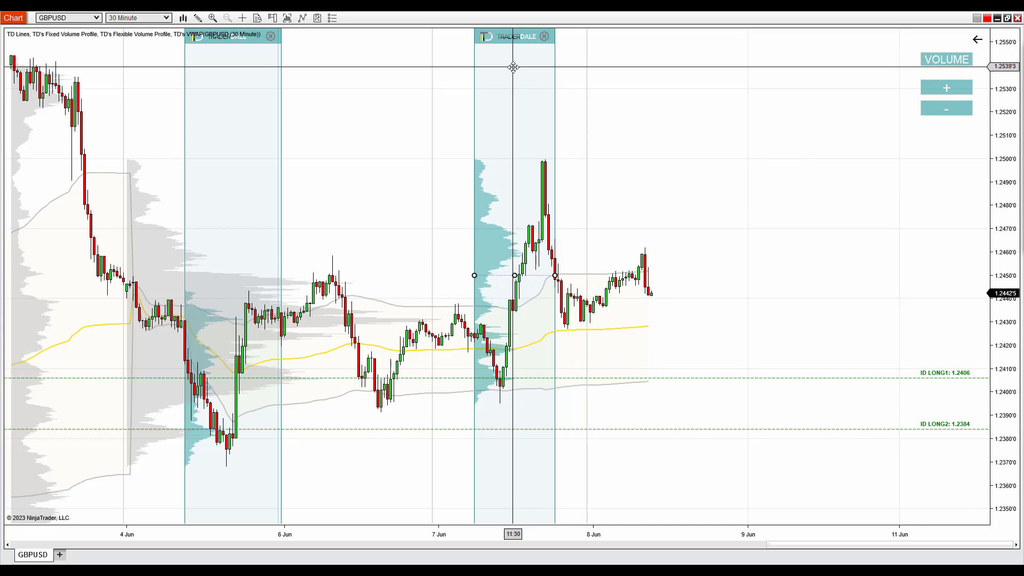
key(Escape)
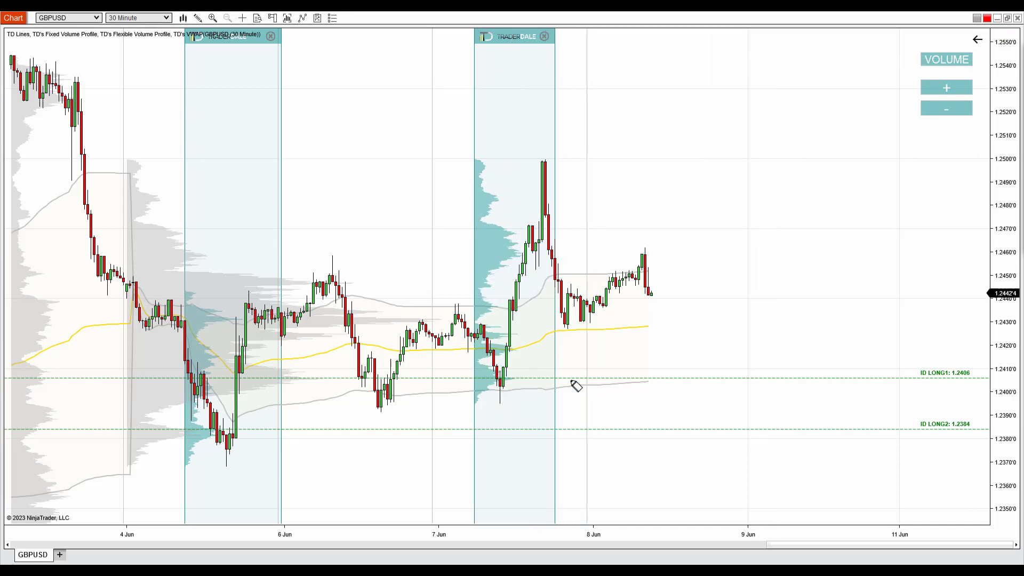
Mark ID LONG1, then trace the grey VWAP bands and yellow VWAP line before erasing them
drag(569, 379, 876, 382)
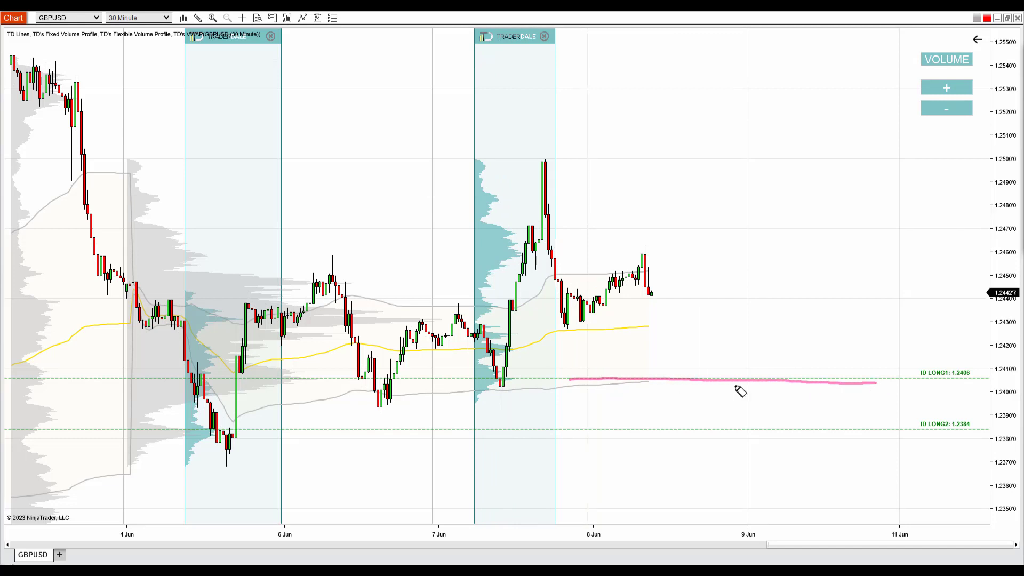
key(Escape)
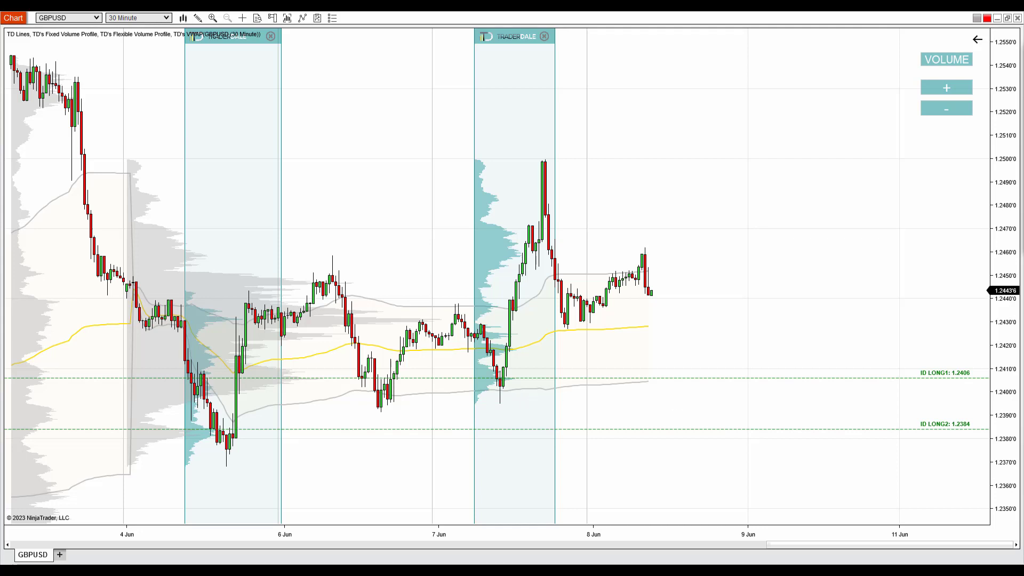
drag(495, 391, 705, 389)
drag(552, 277, 664, 272)
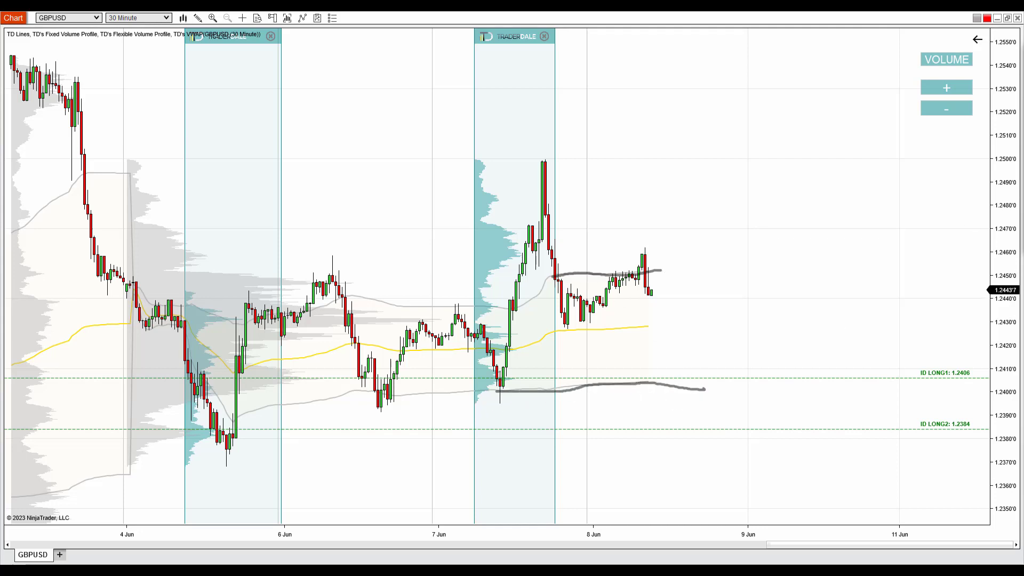
mouse_move(512, 351)
mouse_down()
mouse_move(571, 331)
mouse_move(656, 327)
mouse_up()
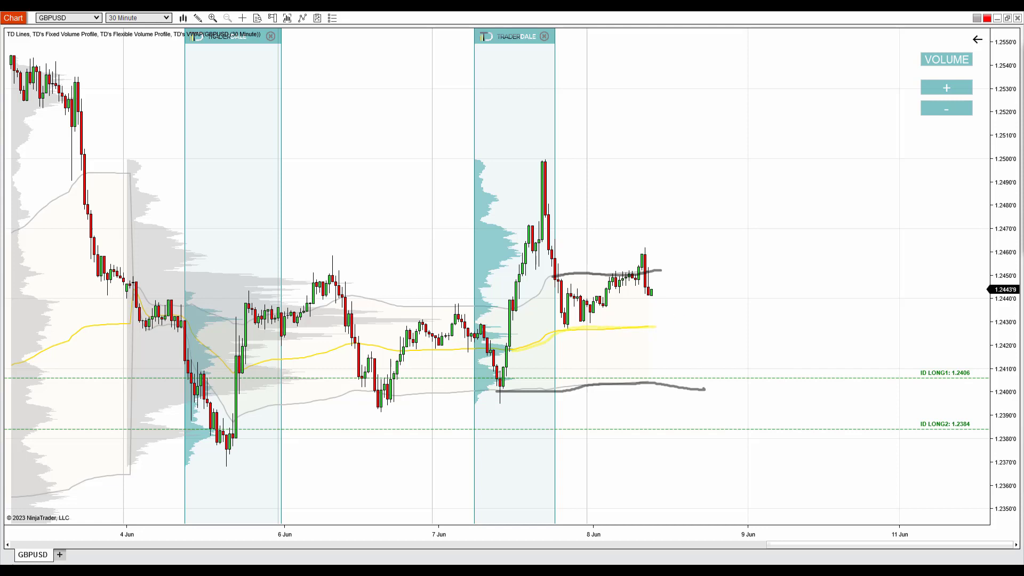
drag(496, 393, 742, 395)
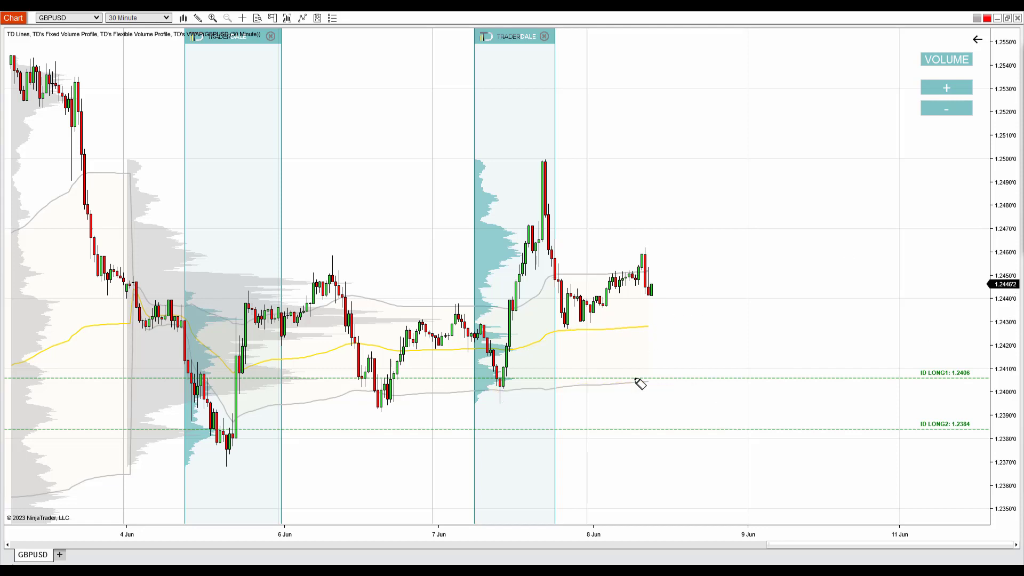
mouse_move(567, 380)
mouse_down()
mouse_move(741, 380)
mouse_move(582, 381)
mouse_move(733, 380)
mouse_move(707, 384)
mouse_up()
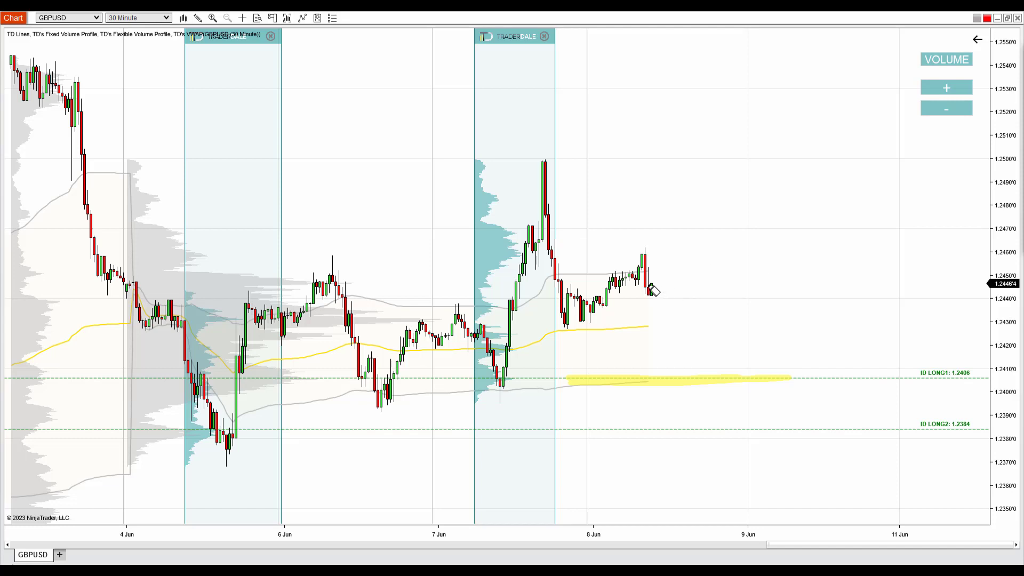
drag(651, 283, 701, 378)
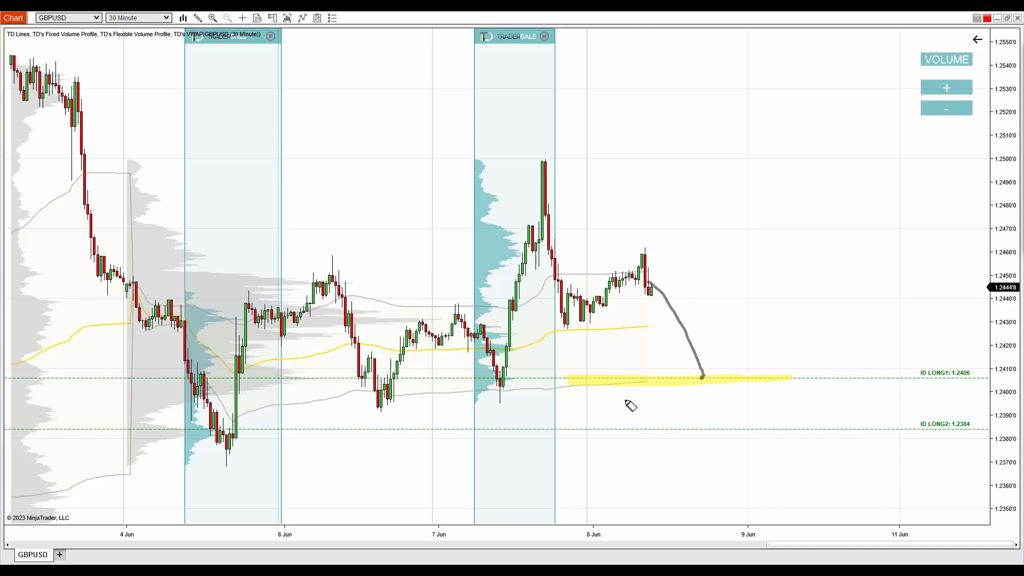
mouse_move(623, 422)
mouse_down()
mouse_move(621, 393)
mouse_move(637, 392)
mouse_up()
mouse_move(642, 376)
mouse_down()
mouse_move(733, 379)
mouse_move(697, 381)
mouse_up()
mouse_move(496, 367)
mouse_down()
mouse_move(486, 385)
mouse_move(499, 371)
mouse_up()
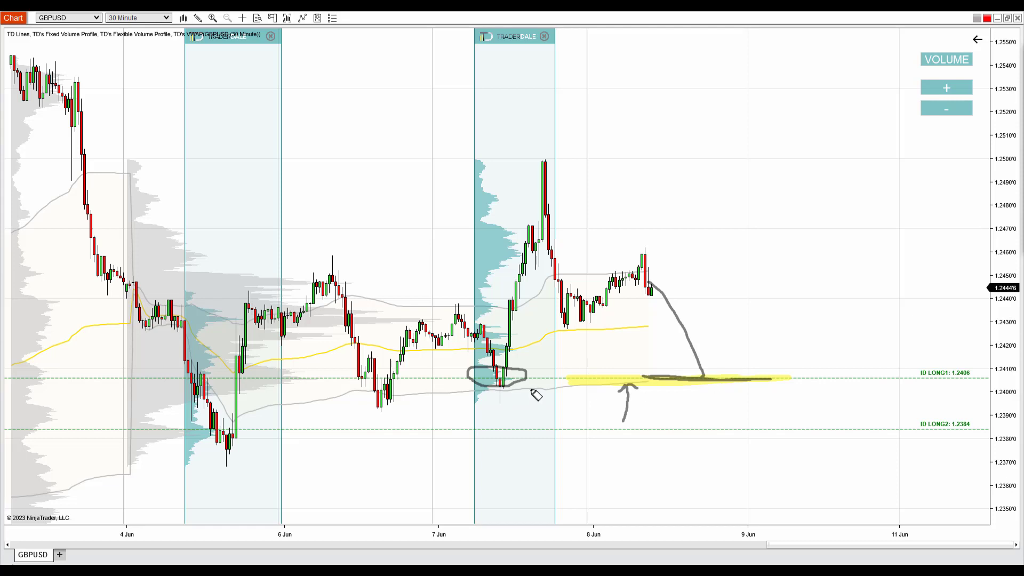
drag(530, 390, 647, 381)
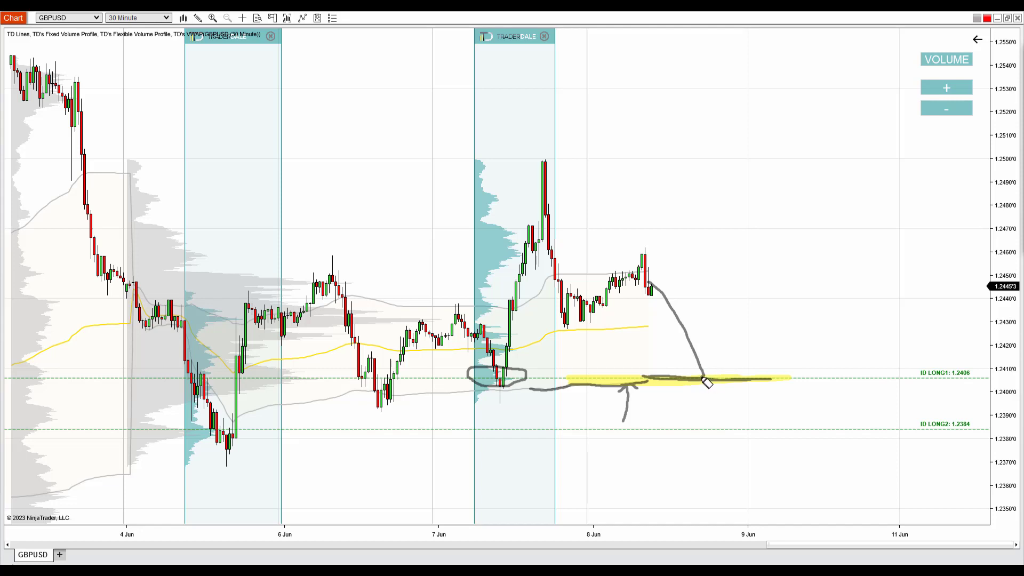
mouse_move(702, 378)
mouse_down()
mouse_move(733, 337)
mouse_move(739, 354)
mouse_up()
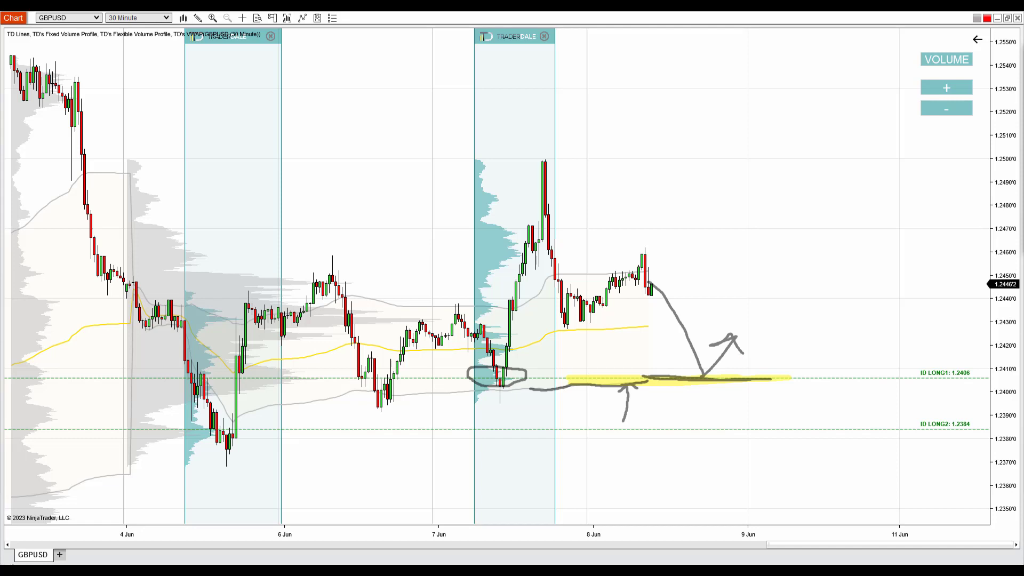
key(e)
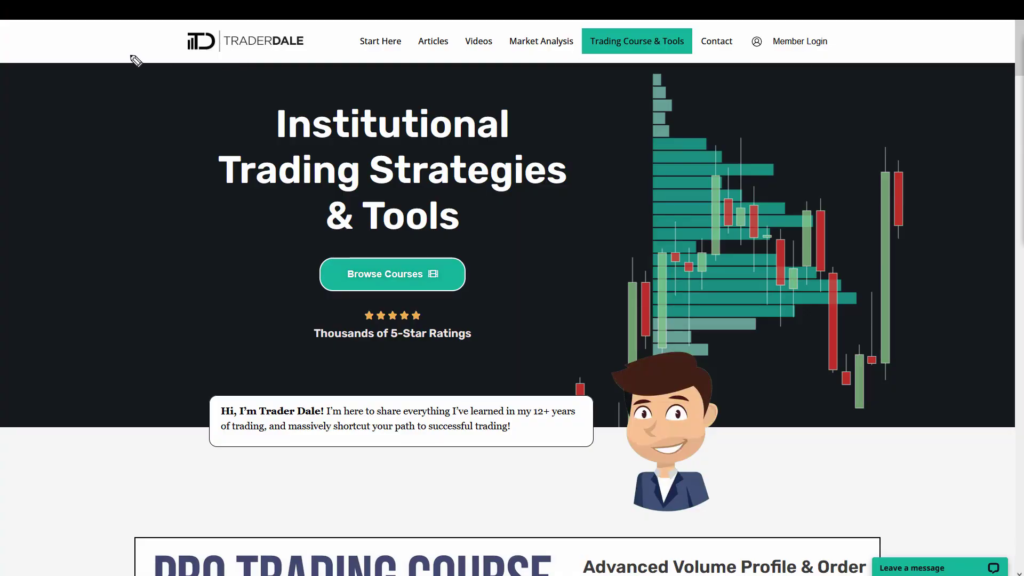
Underline the Trader Dale logo, circle the browse-courses invitation, and go to the courses page
drag(129, 55, 339, 50)
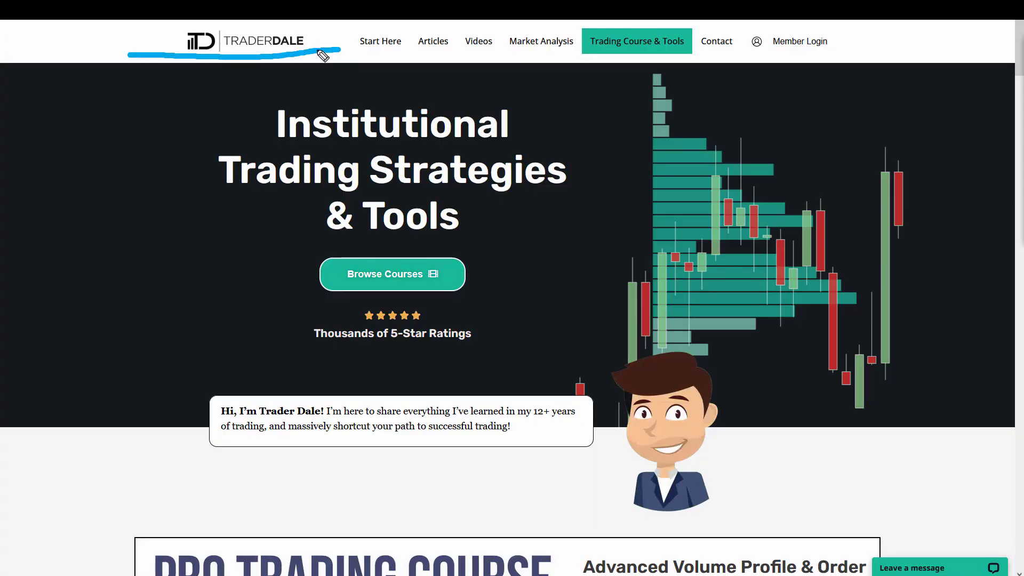
mouse_move(410, 247)
mouse_down()
mouse_move(292, 298)
mouse_move(464, 252)
mouse_up()
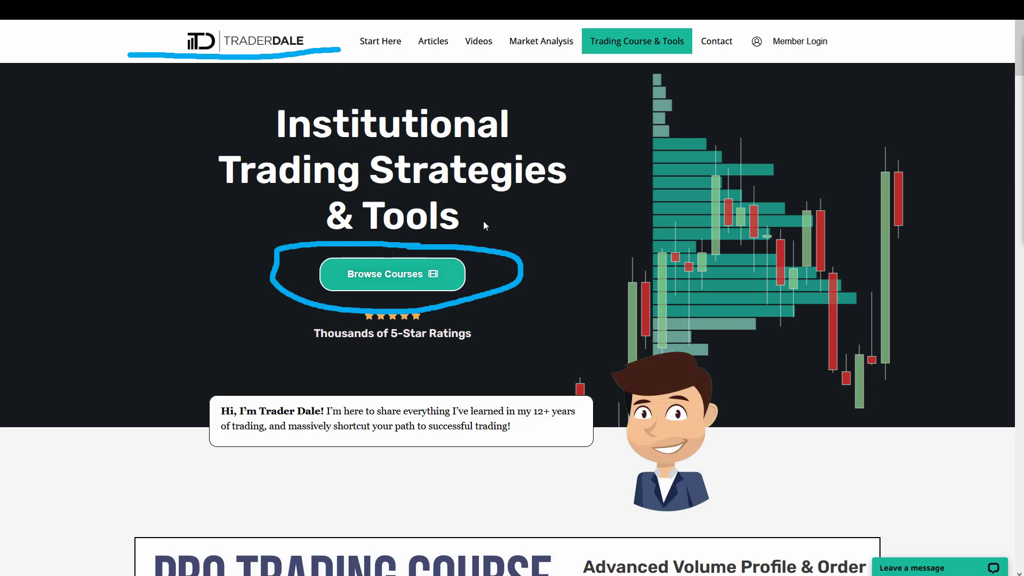
click(397, 283)
Circle the Elite Pack and Order Flow Pack offers and videos, ending on the $497 Elite Pack
scroll(862, 274, down, 5)
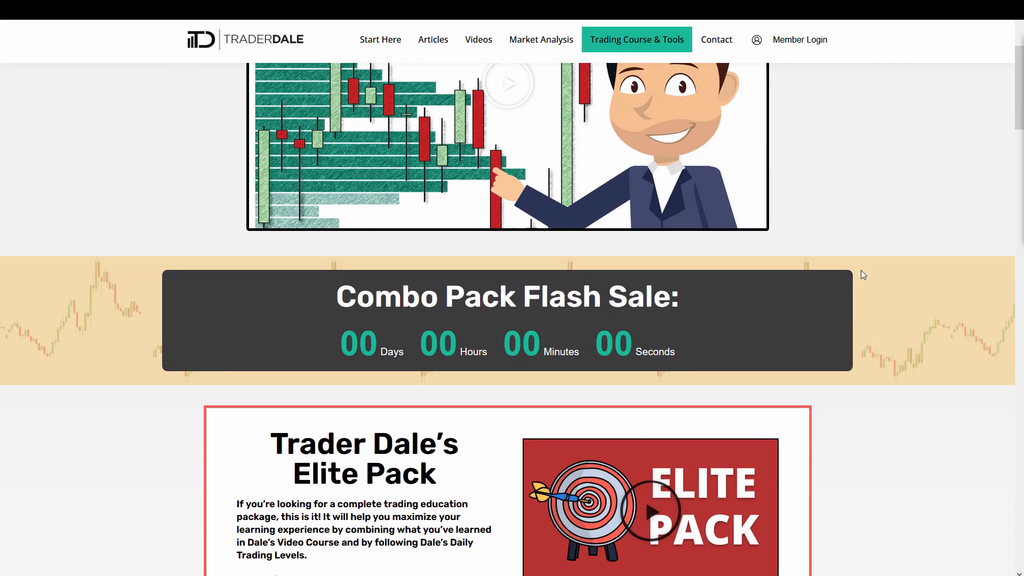
scroll(860, 269, down, 6)
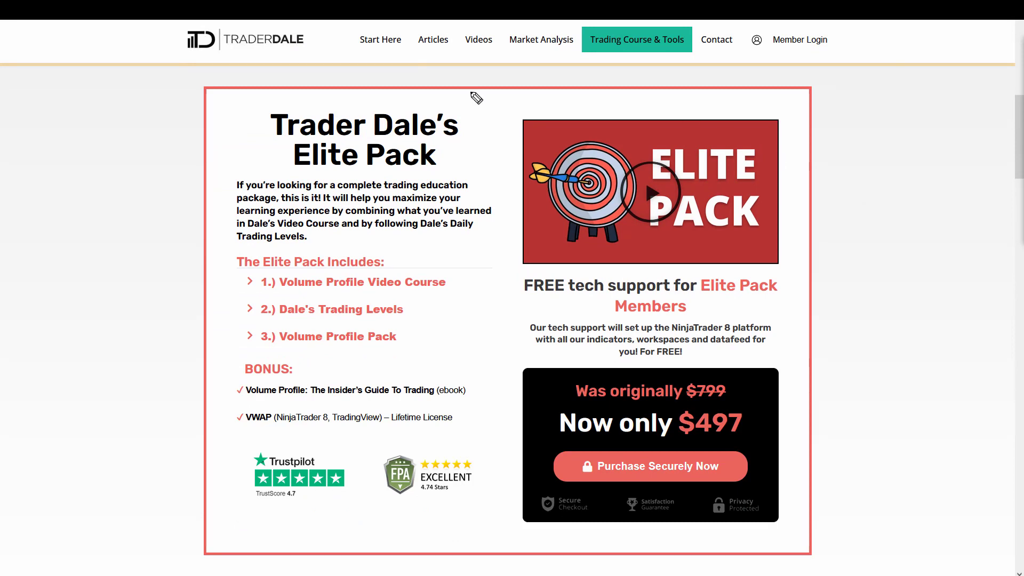
mouse_move(476, 98)
mouse_down()
mouse_move(73, 304)
mouse_move(955, 379)
mouse_move(581, 91)
mouse_move(456, 91)
mouse_up()
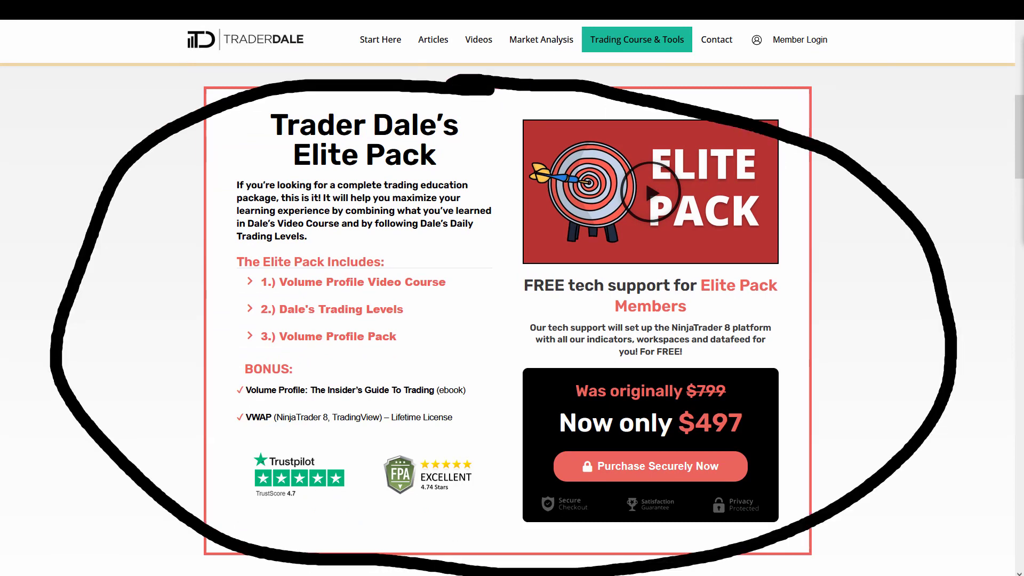
scroll(849, 208, down, 10)
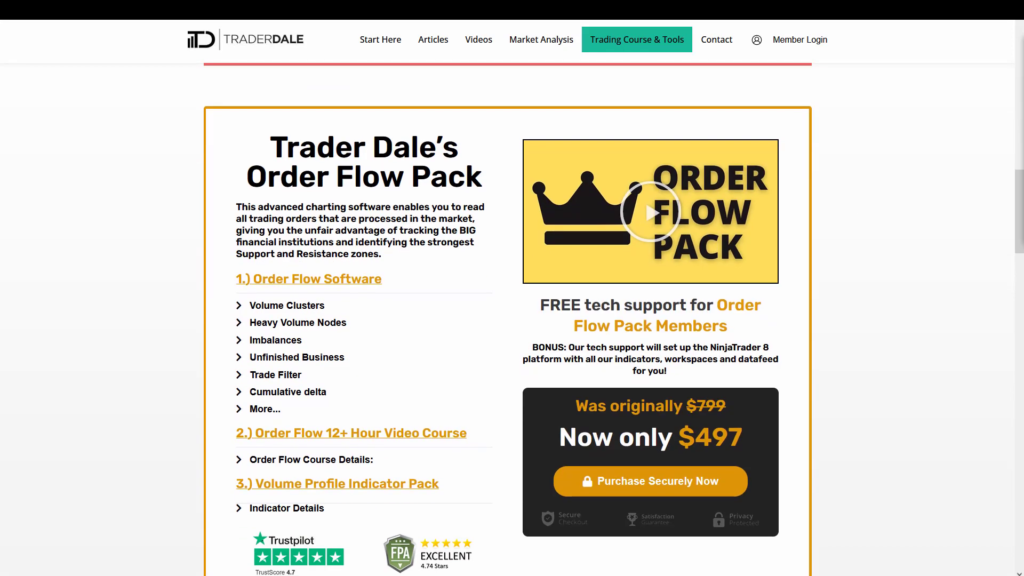
mouse_move(570, 103)
mouse_down()
mouse_move(100, 345)
mouse_move(788, 160)
mouse_move(566, 118)
mouse_up()
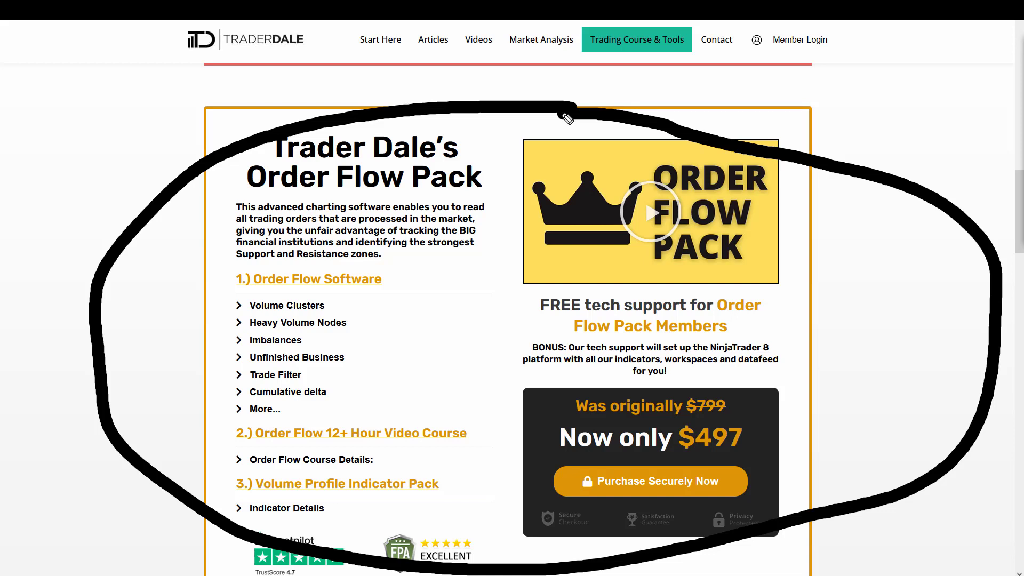
mouse_move(672, 136)
mouse_down()
mouse_move(482, 266)
mouse_move(602, 143)
mouse_up()
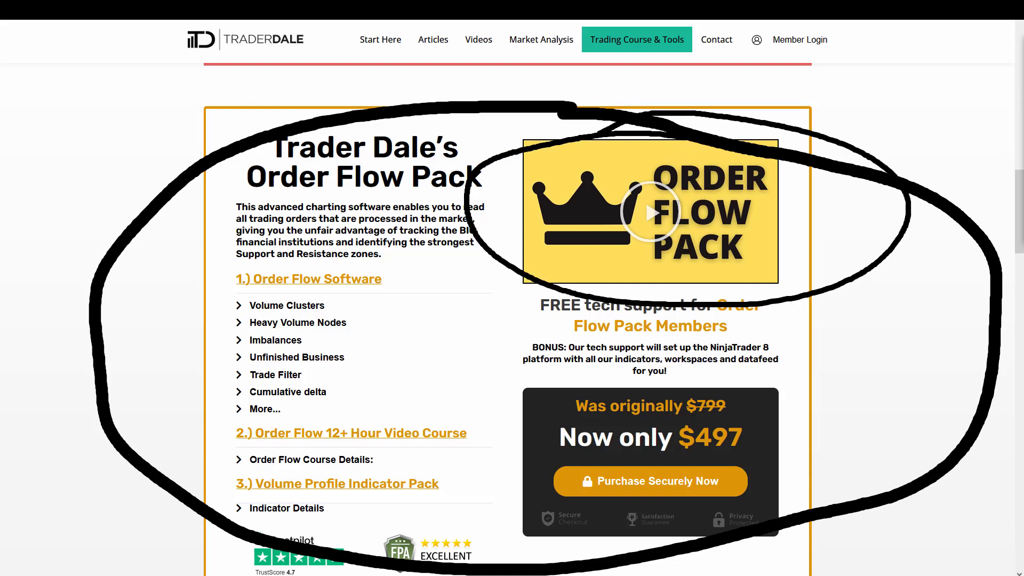
scroll(918, 300, up, 10)
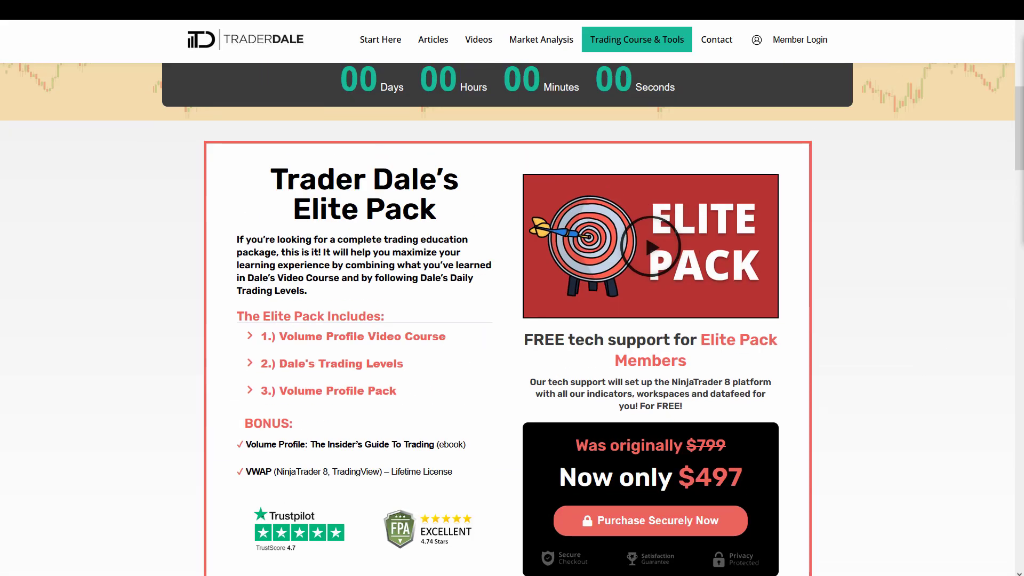
mouse_move(687, 164)
mouse_down()
mouse_move(711, 341)
mouse_move(603, 143)
mouse_up()
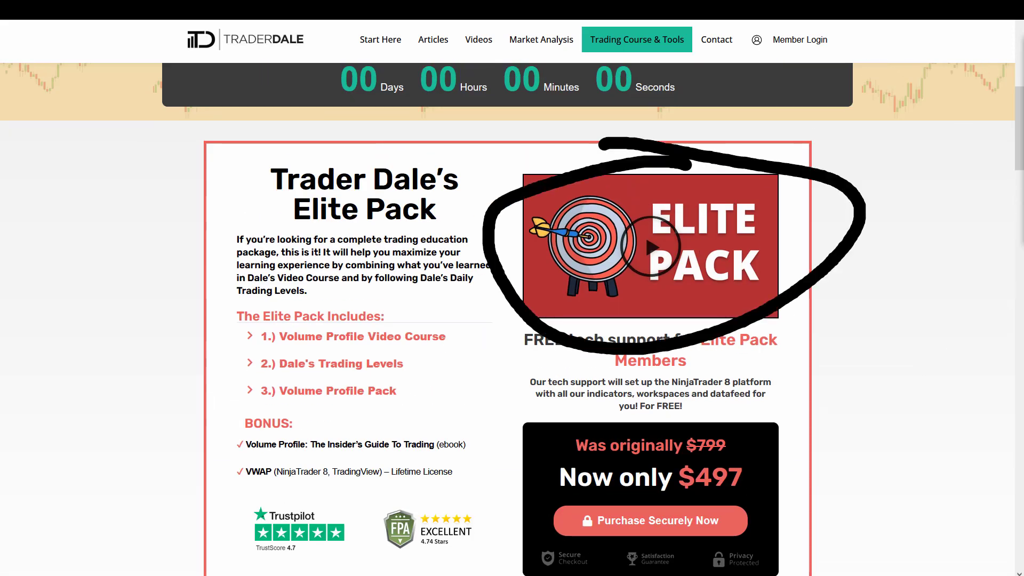
key(Escape)
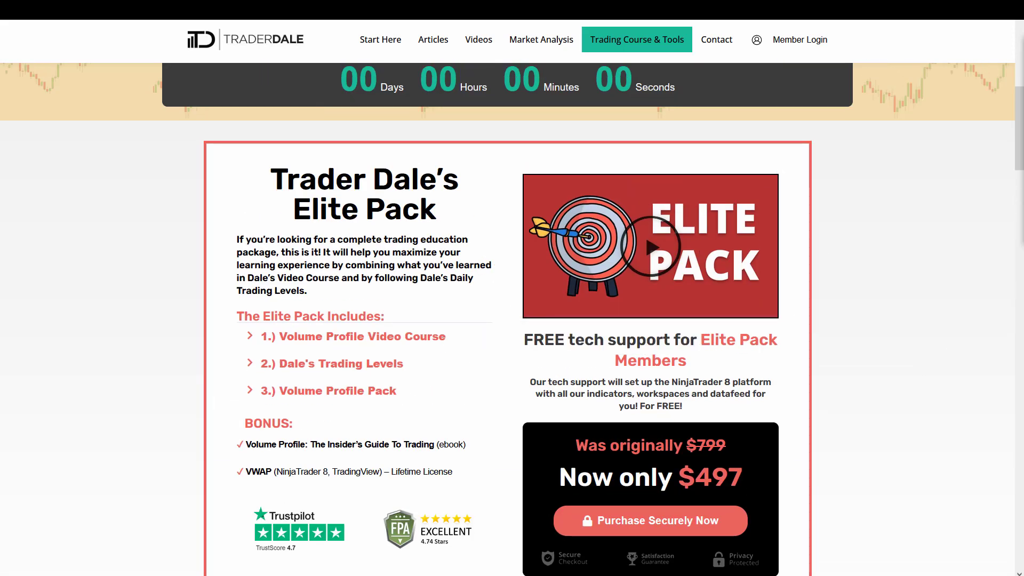